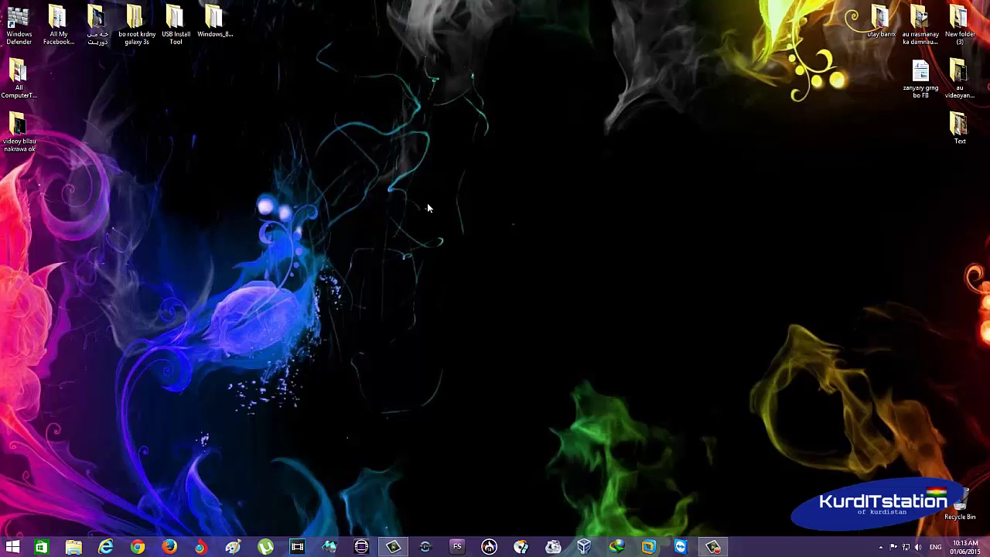
- Refresh the Windows desktop repeatedly from its right-click menu
right_click(425, 198)
click(447, 239)
right_click(434, 216)
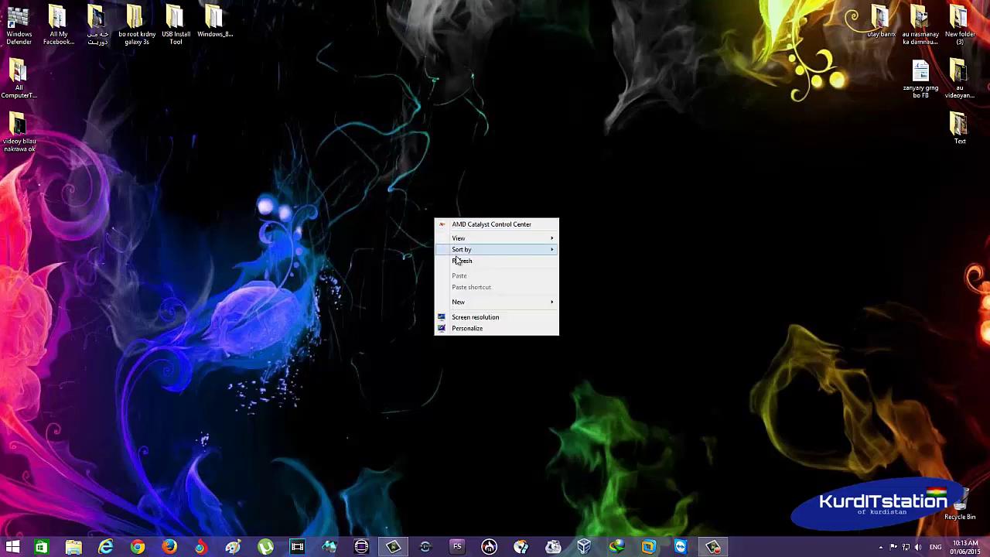
click(456, 262)
right_click(426, 223)
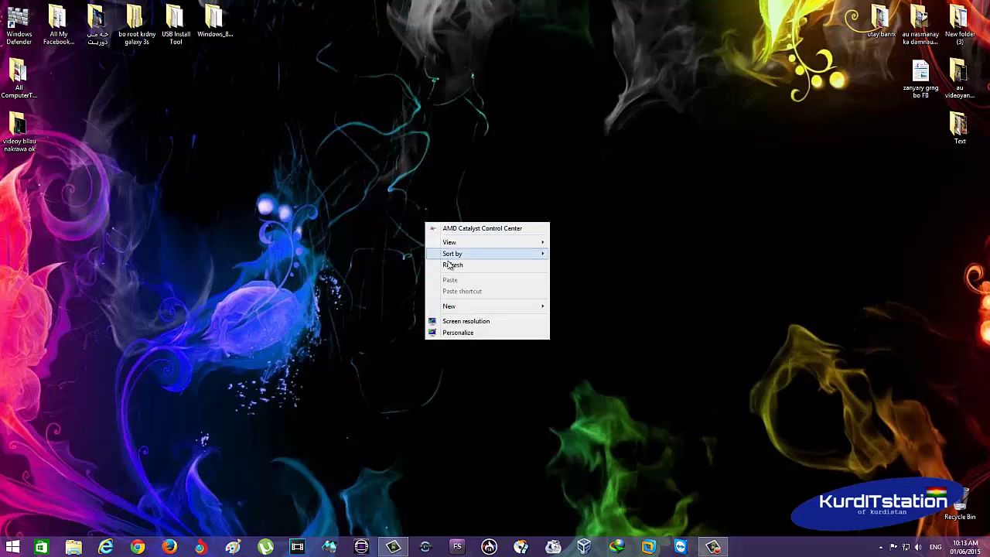
click(451, 263)
right_click(437, 212)
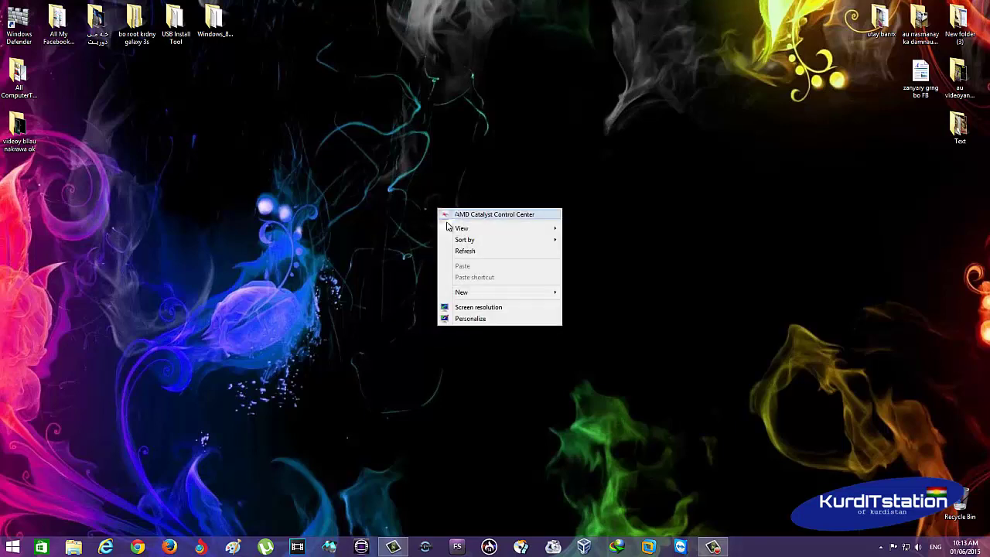
click(452, 251)
right_click(427, 231)
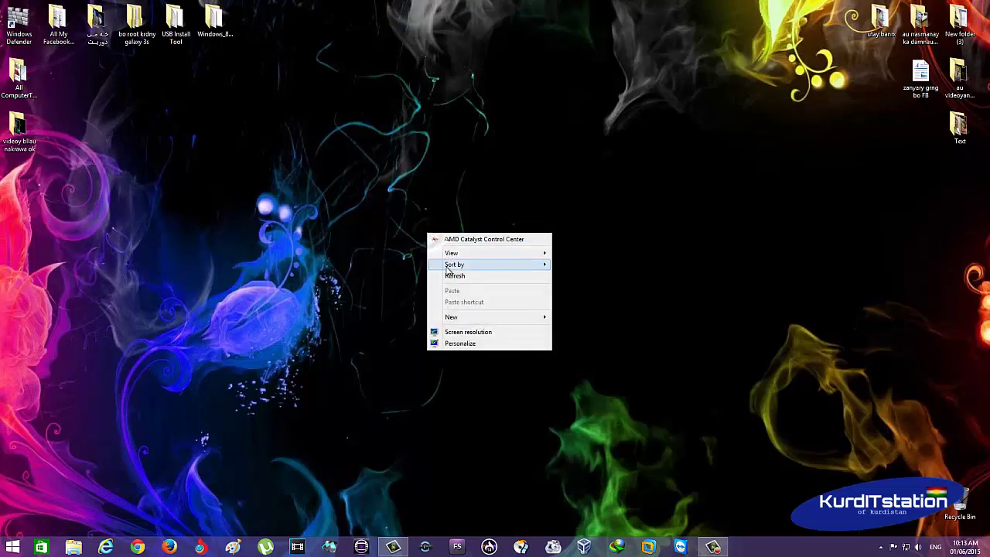
click(448, 267)
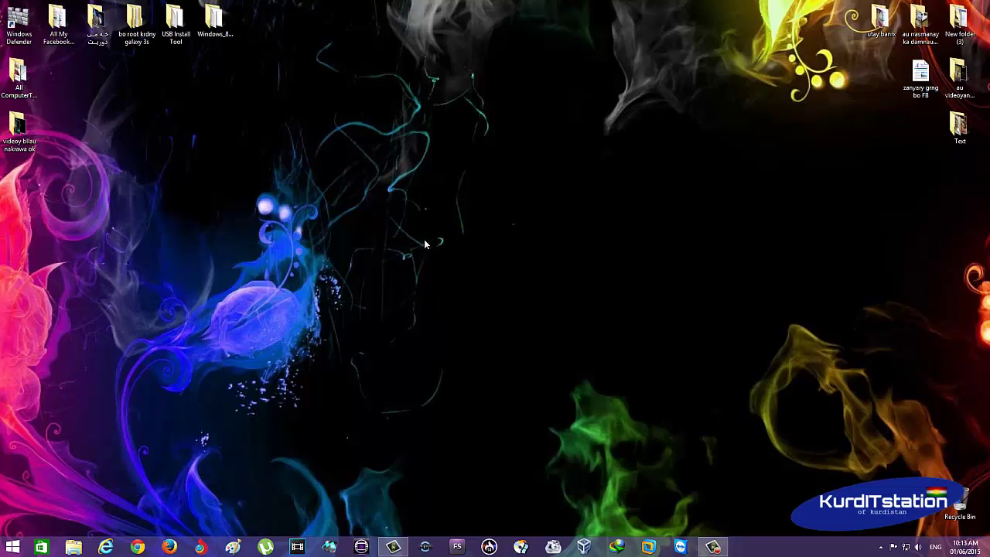
right_click(424, 239)
click(467, 283)
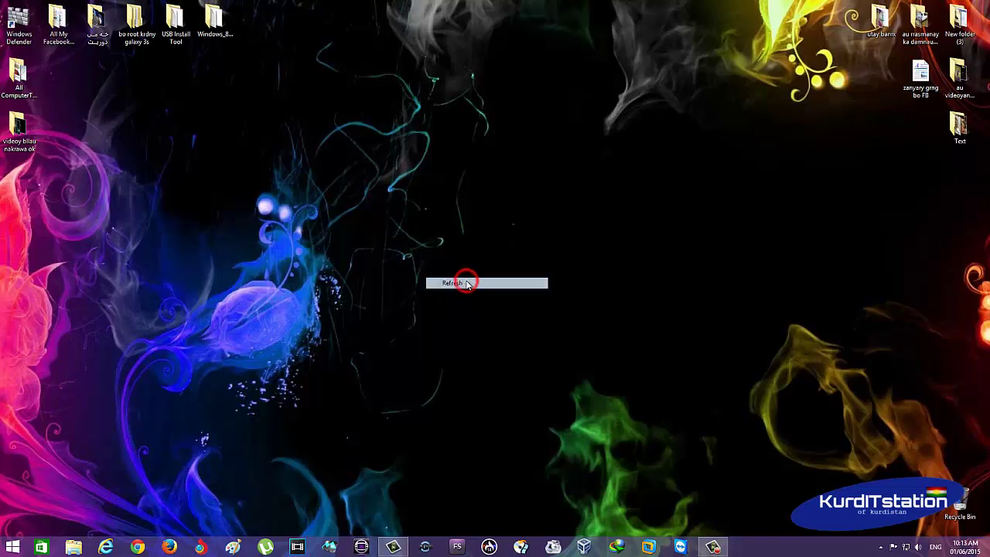
right_click(428, 238)
click(456, 282)
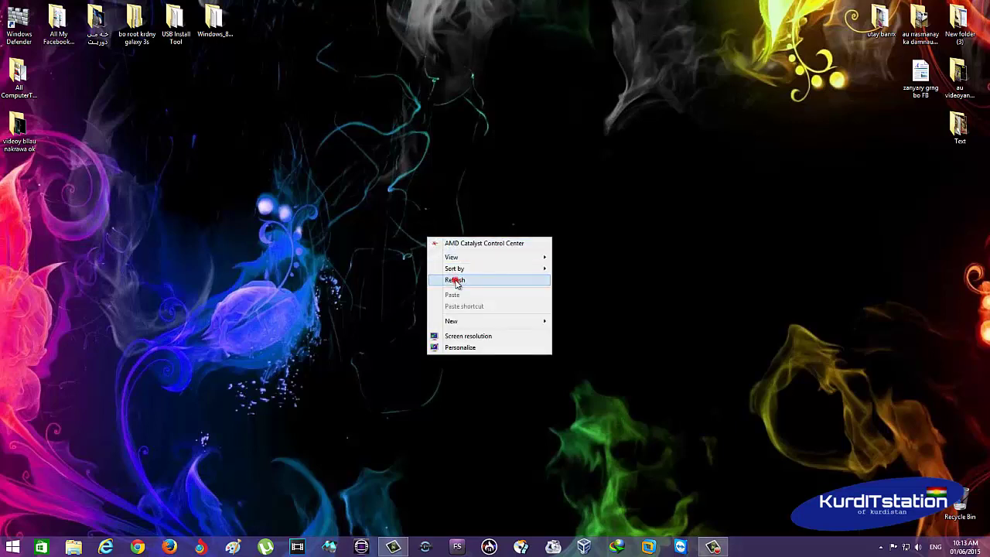
right_click(427, 227)
click(450, 266)
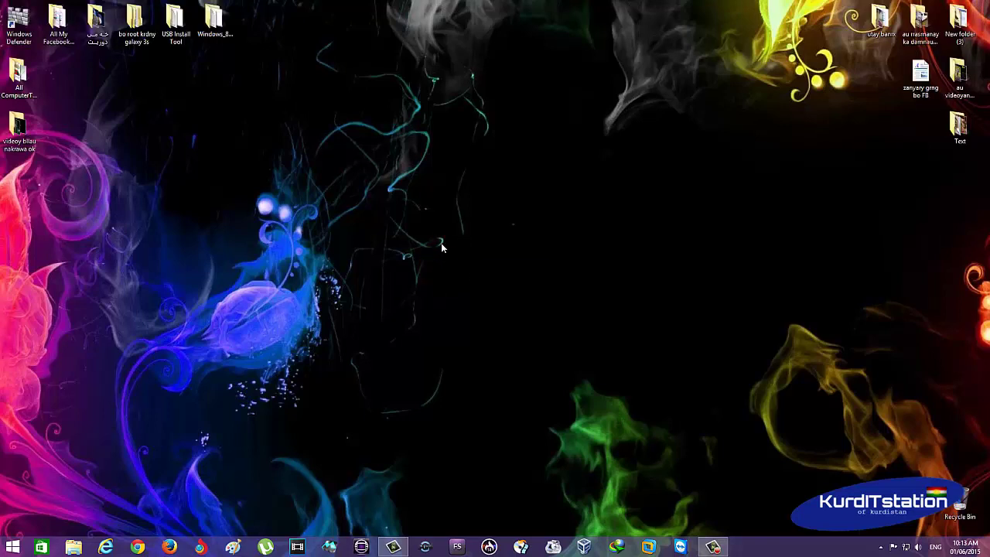
right_click(436, 230)
click(456, 277)
- In Chrome, search Google for 'teamviewer' and open the official TeamViewer site
click(137, 546)
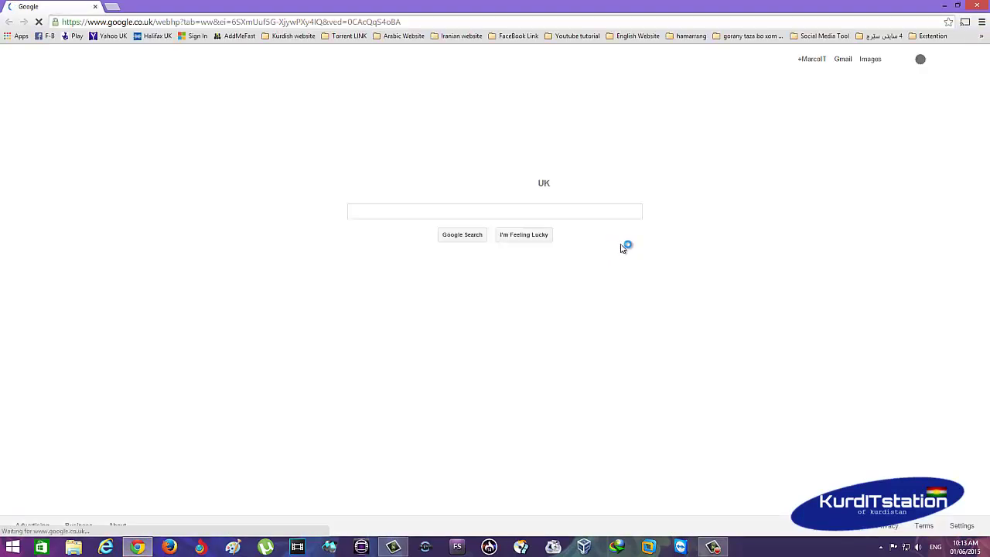
click(399, 211)
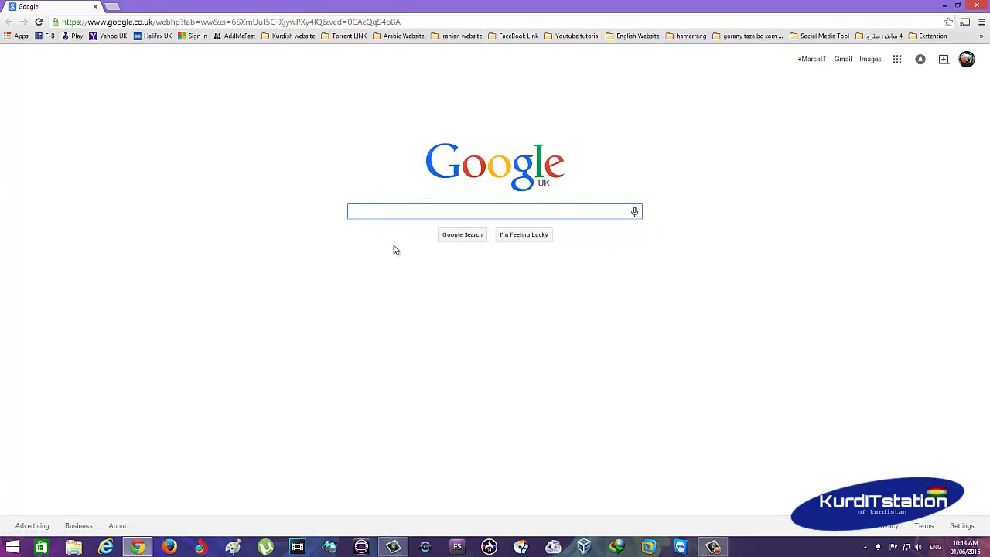
text(tea)
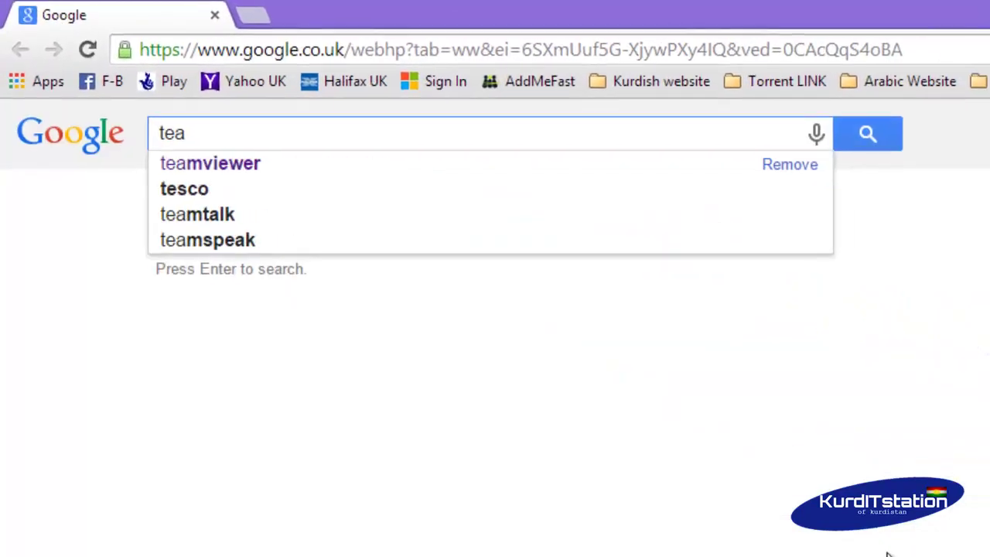
text(m)
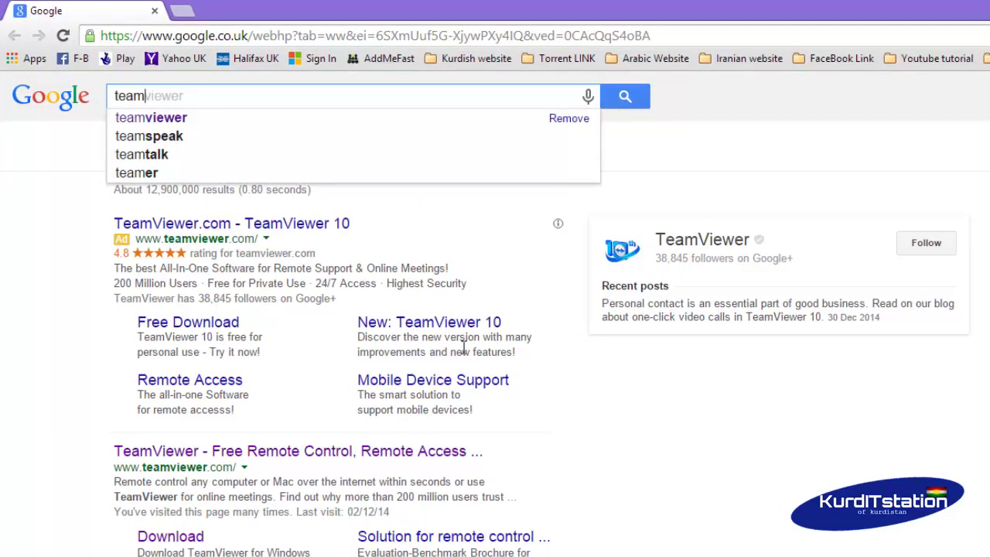
click(167, 118)
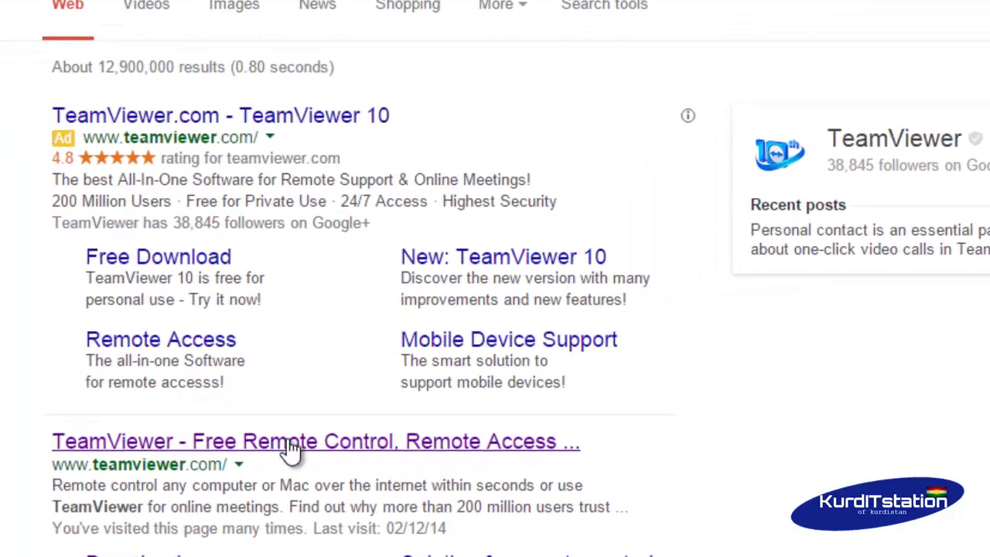
click(290, 444)
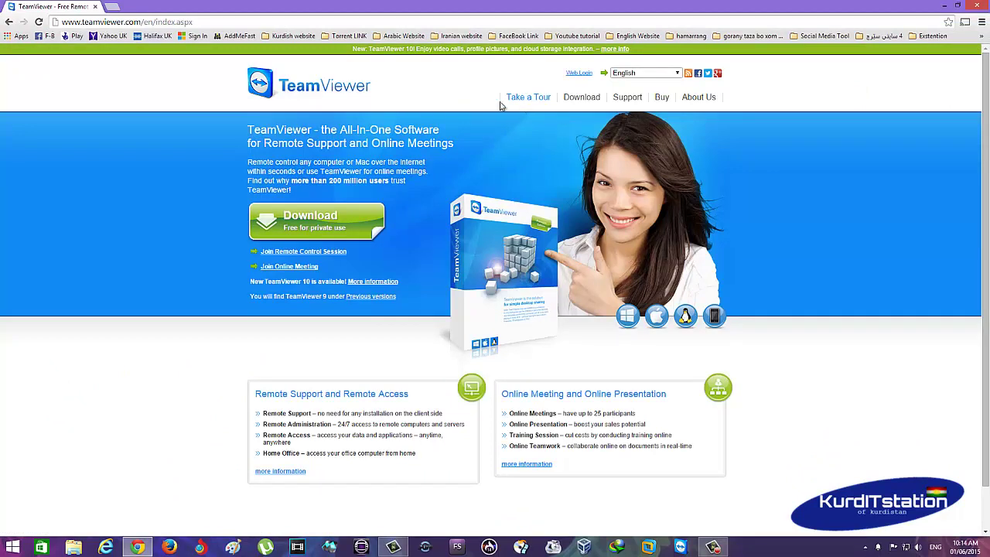
- Go to TeamViewer's Windows download page offering version 10.0.36897
mouse_move(503, 102)
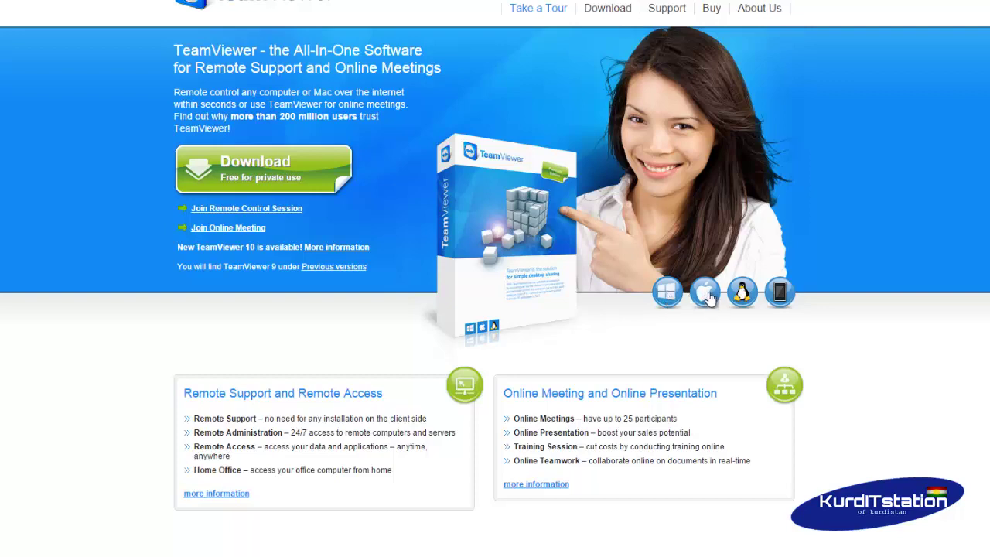
click(667, 292)
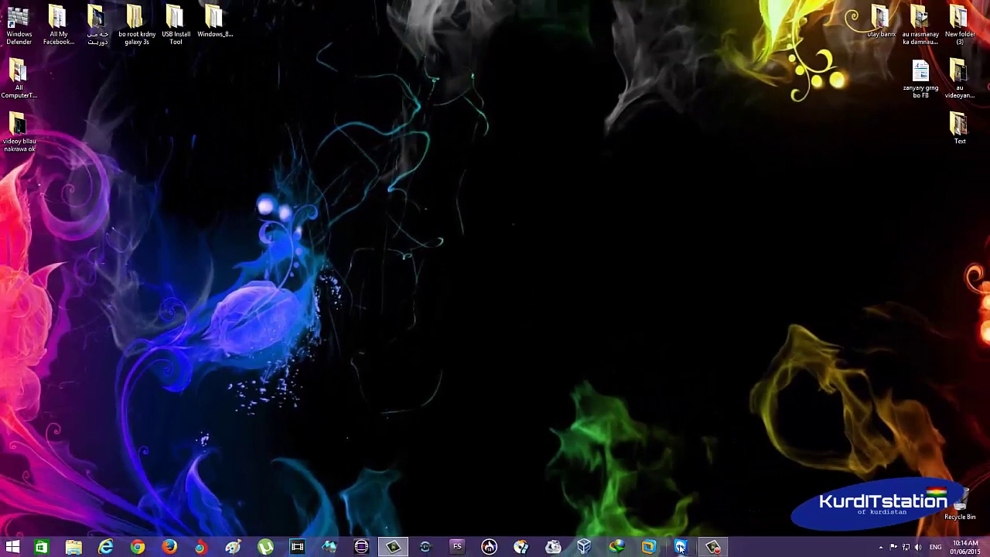
- Launch TeamViewer and close its Computers & Contacts sign-in panel
click(680, 547)
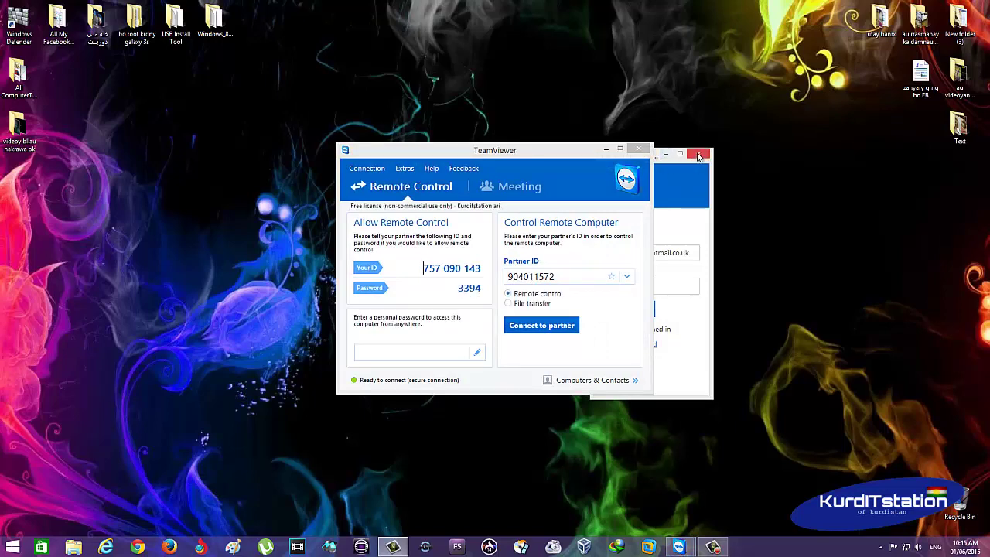
drag(608, 155, 544, 159)
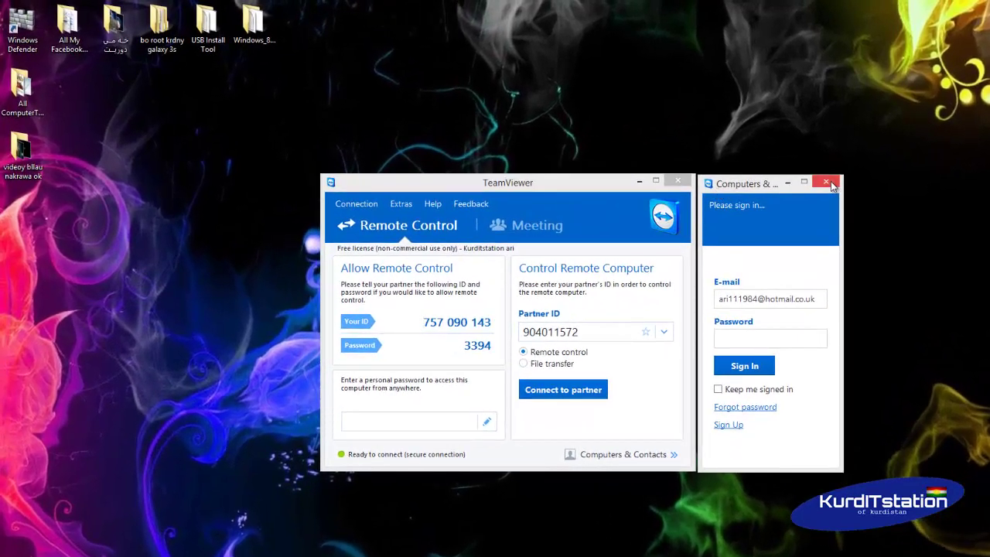
click(783, 172)
drag(587, 185, 636, 168)
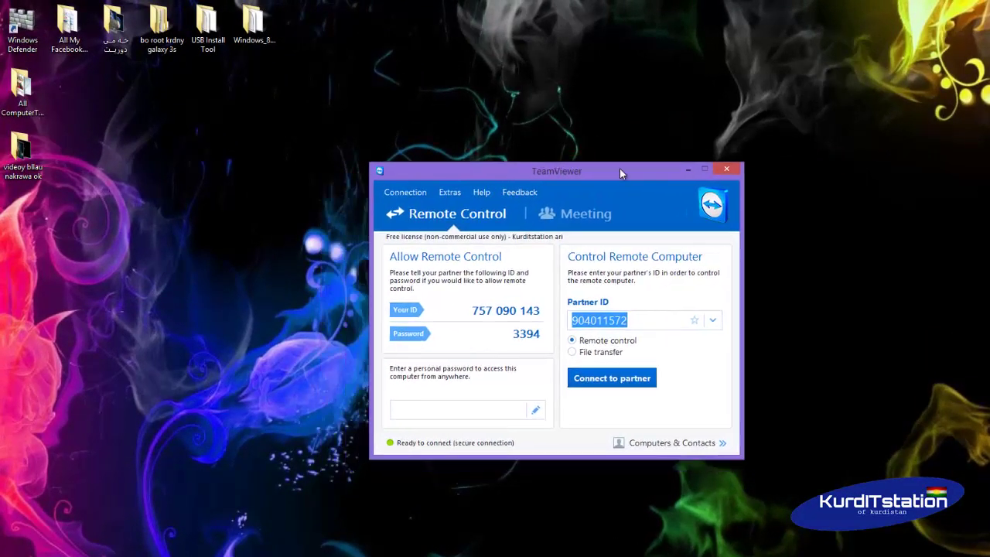
- Clear the old ID from the Partner ID field and recentre the window
double_click(647, 316)
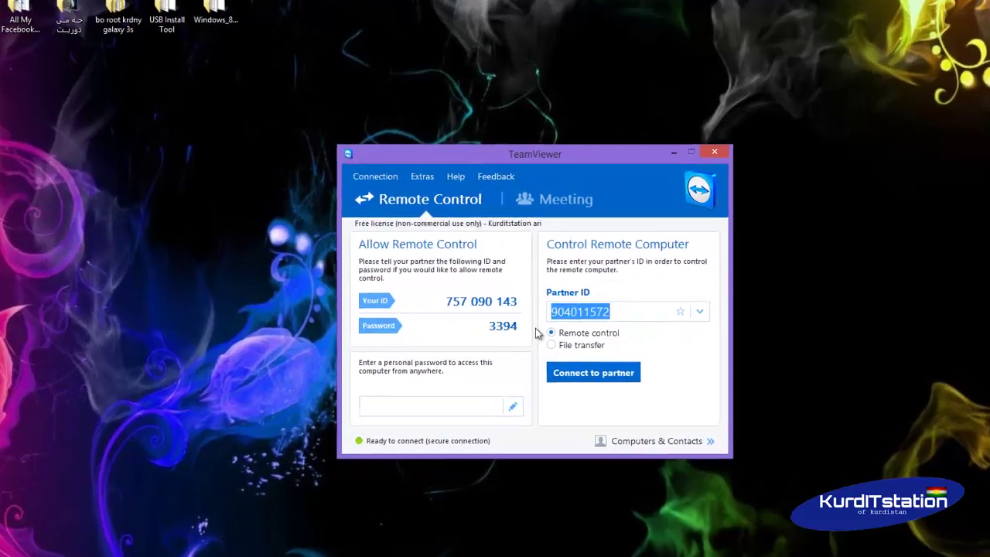
key(BackSpace)
drag(491, 109, 520, 87)
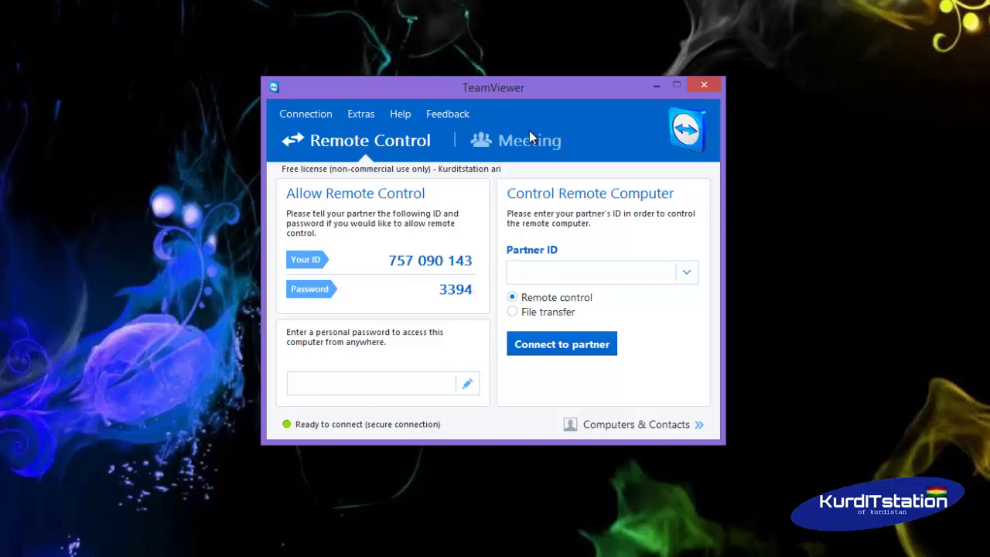
click(536, 271)
click(550, 276)
drag(390, 261, 475, 261)
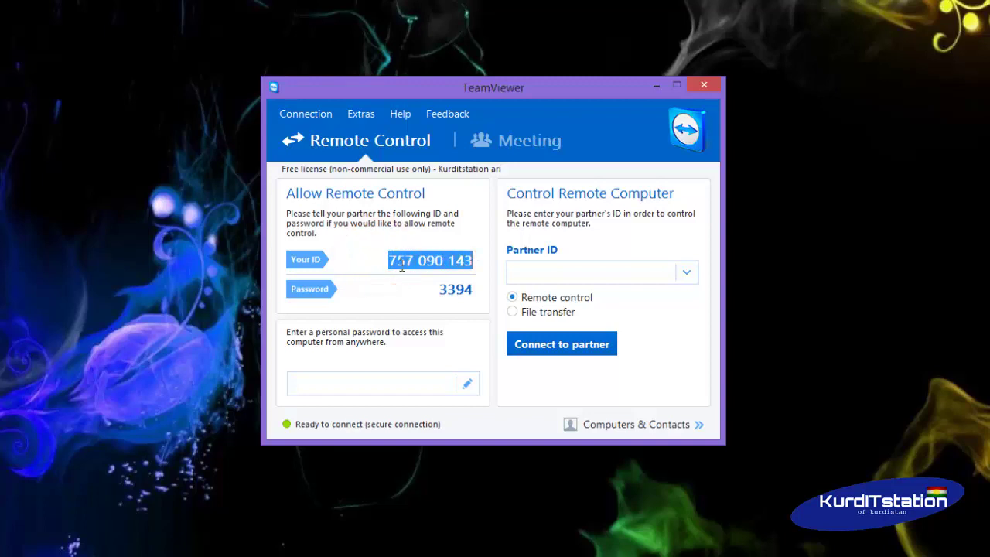
click(379, 261)
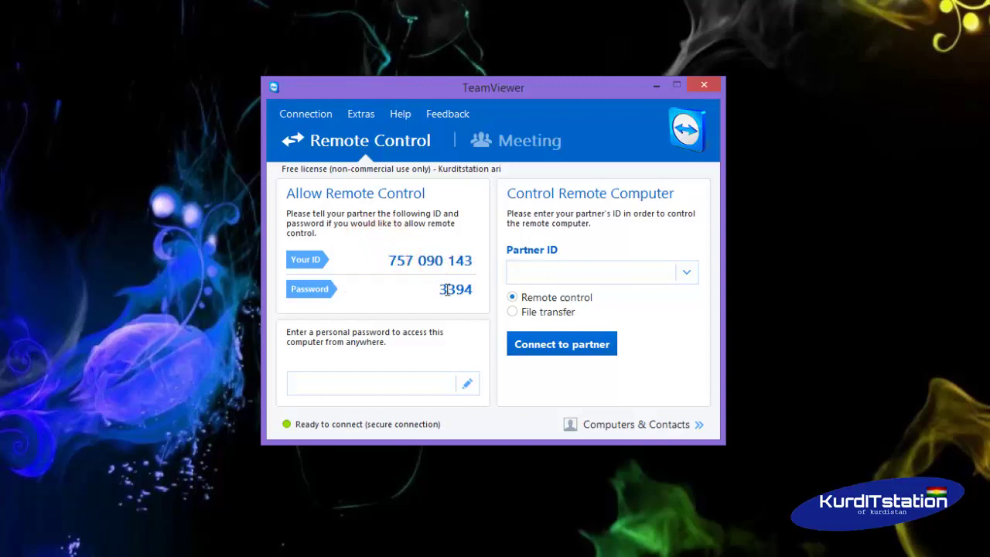
click(540, 272)
- Enter the phone's QuickSupport ID as Partner ID and connect to the phone
text(206)
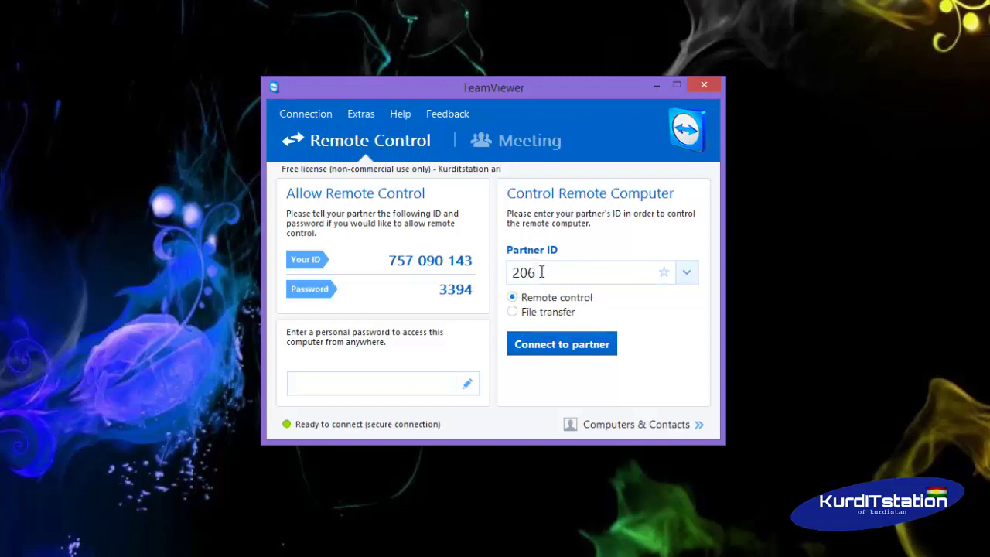
text(676794)
click(564, 348)
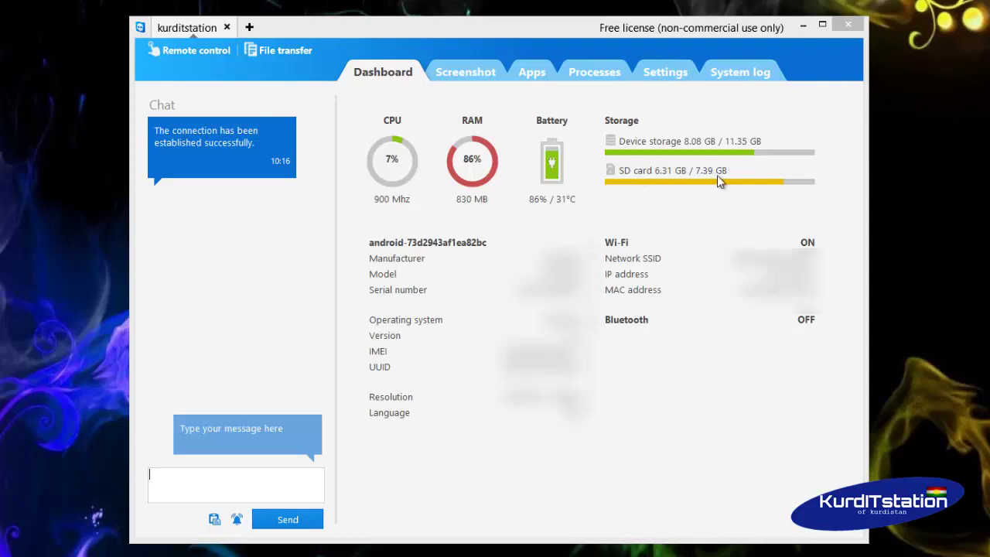
- Browse the phone's Screenshot page and installed Apps list, then show its running Processes
click(465, 72)
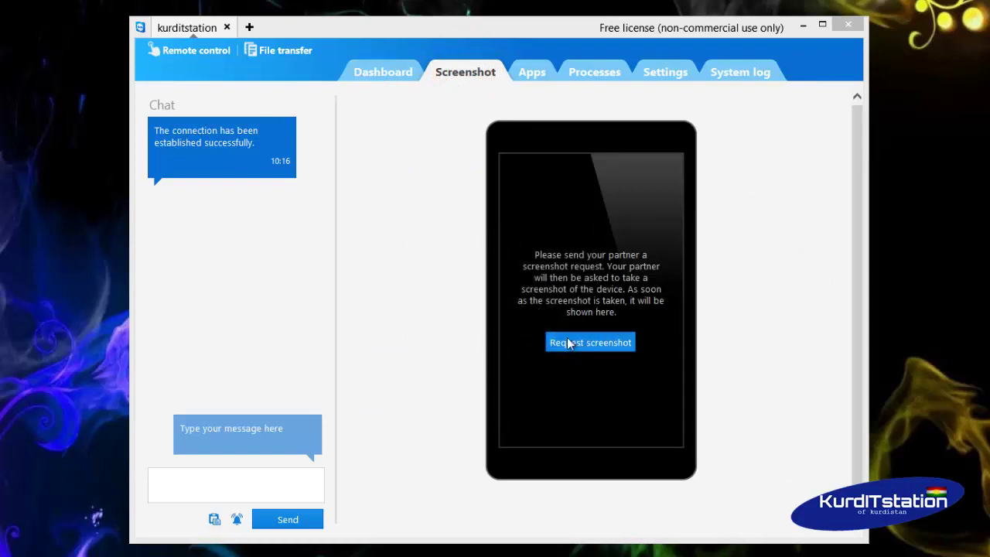
click(531, 75)
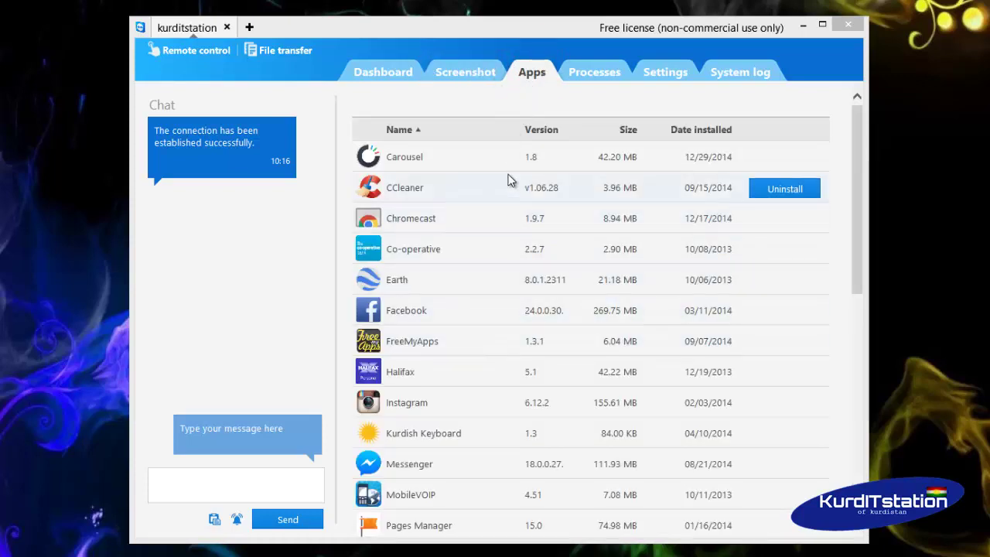
mouse_move(512, 162)
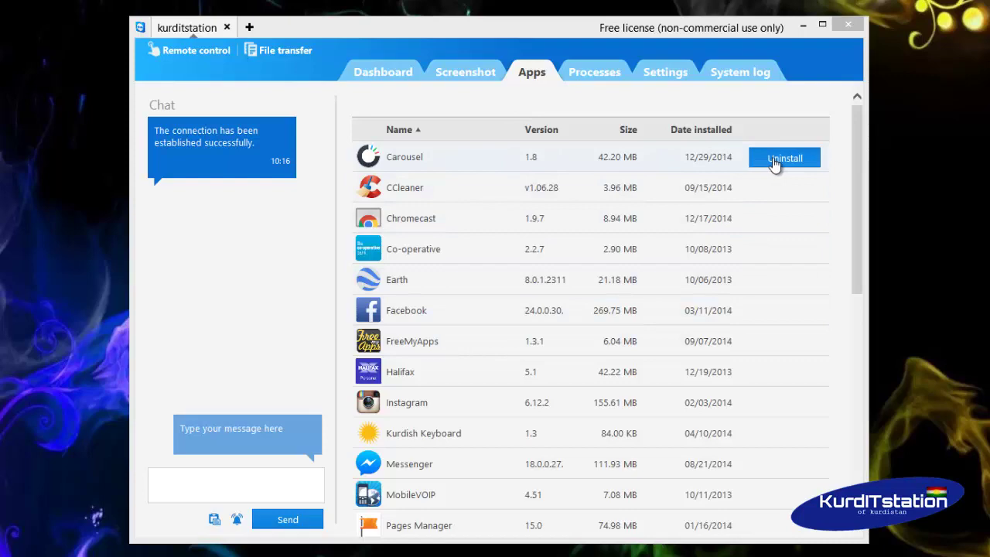
scroll(512, 367, down, 4)
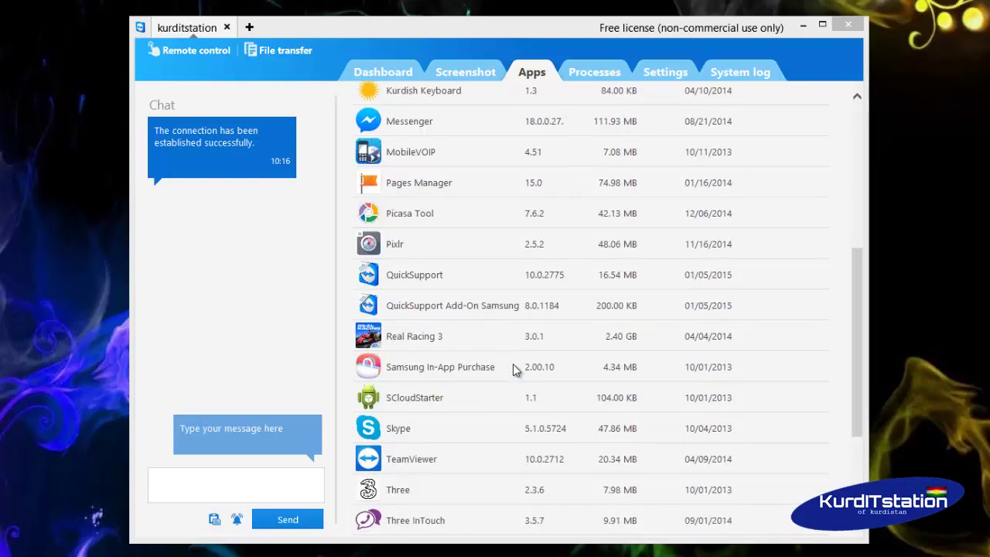
scroll(512, 366, down, 2)
scroll(513, 367, up, 6)
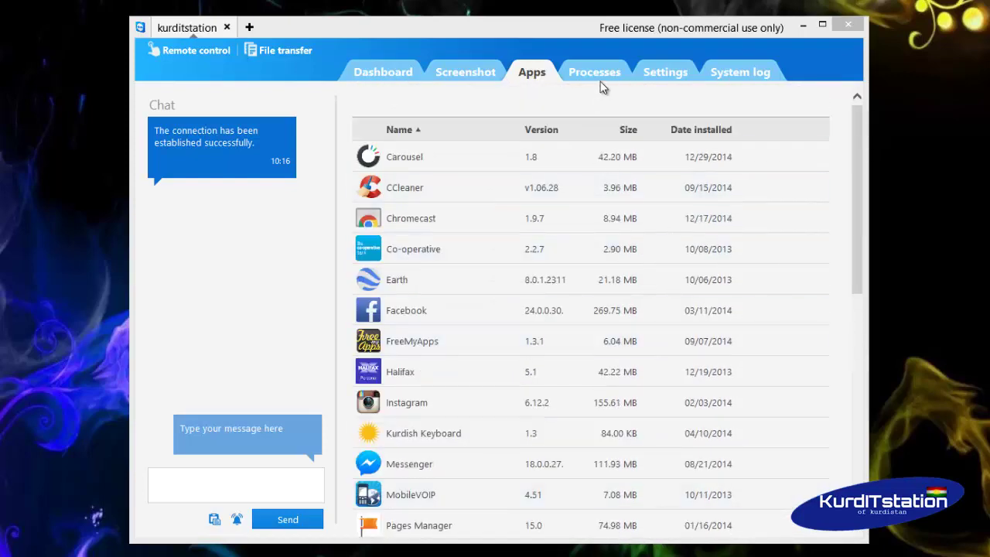
click(592, 74)
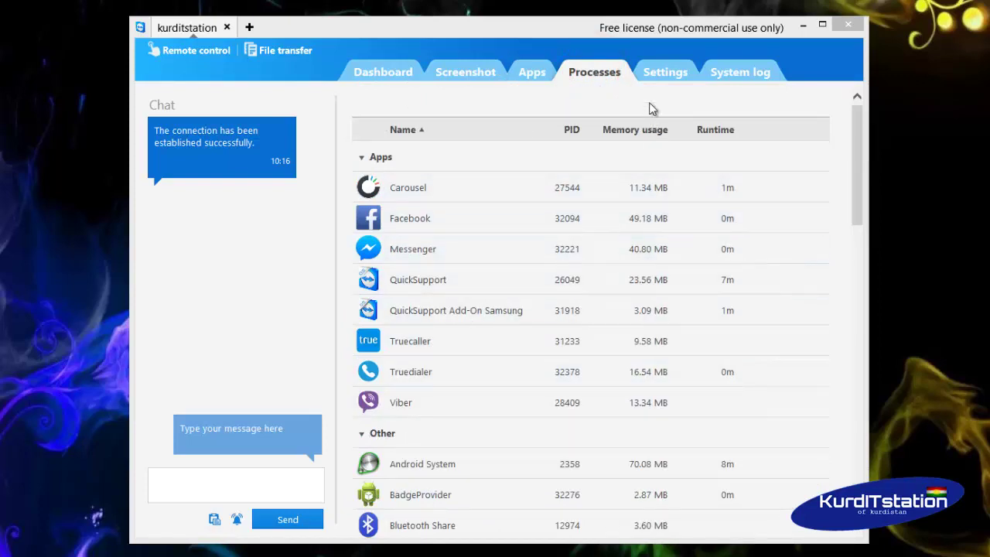
- Check the phone's saved Wi-Fi networks and system log, then return to the Dashboard
click(663, 75)
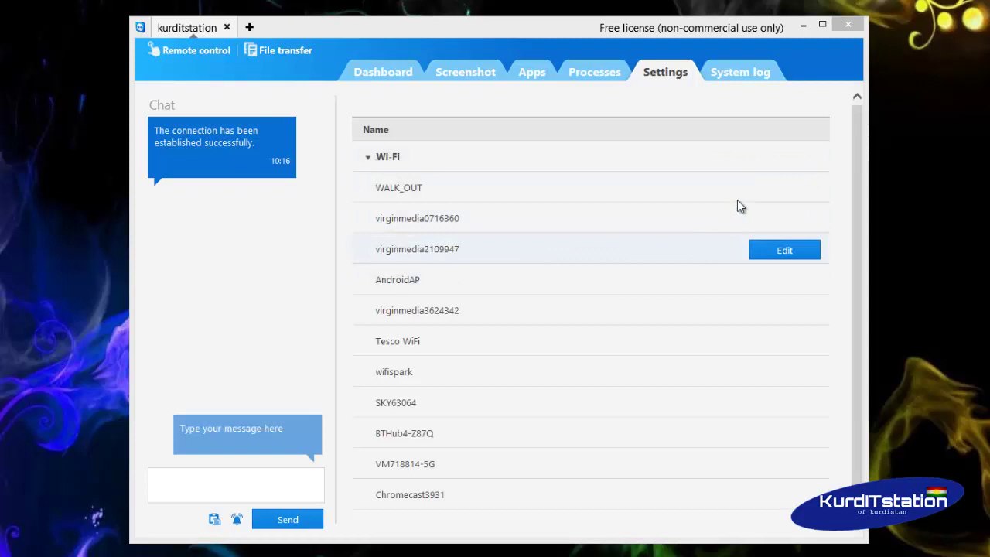
click(731, 72)
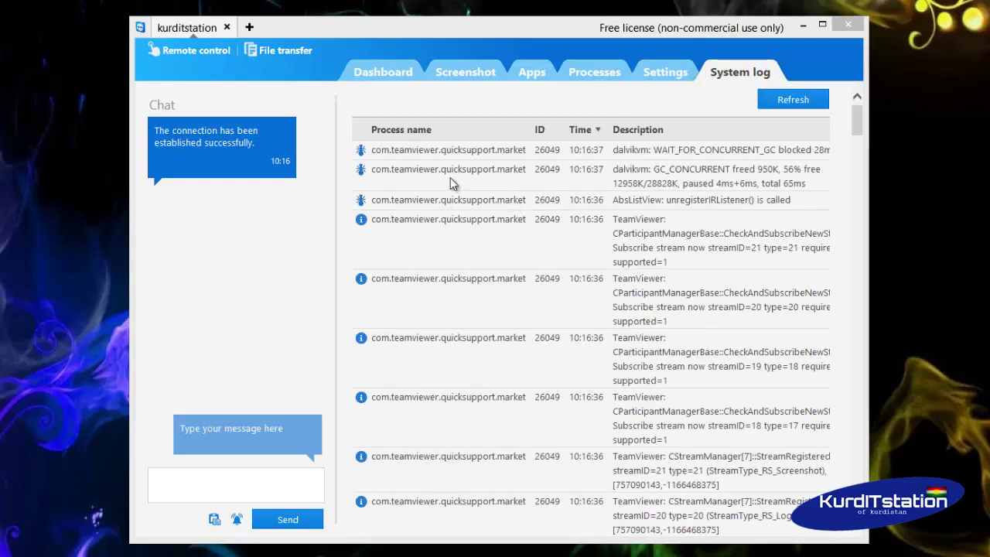
scroll(487, 377, down, 10)
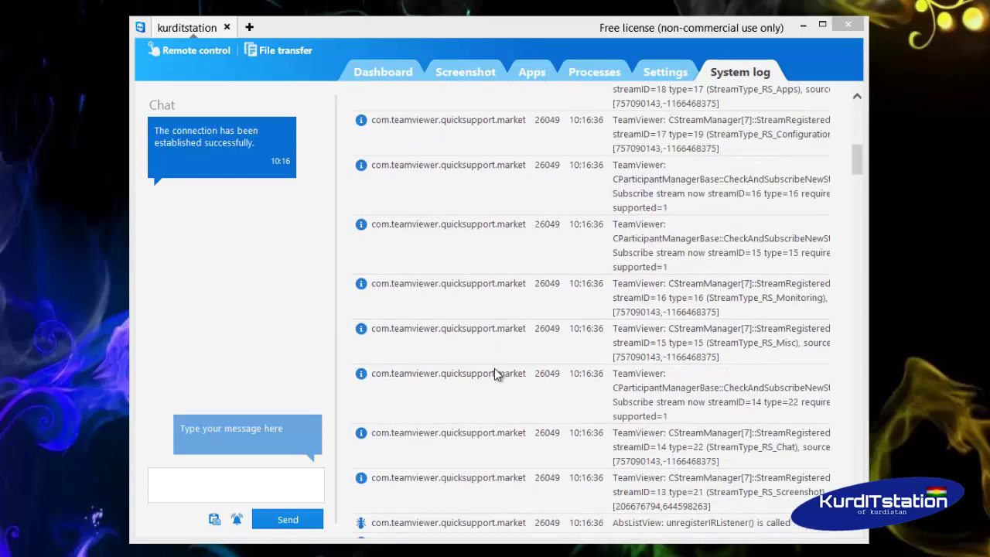
scroll(495, 370, up, 10)
click(389, 68)
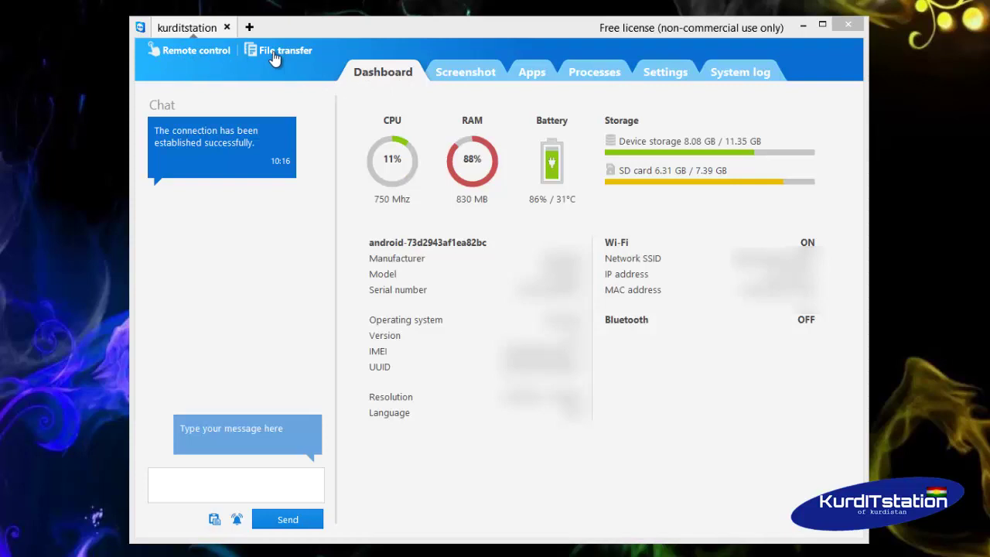
- Start remote control of the phone's screen and collapse the toolbar covering its status bar
click(188, 51)
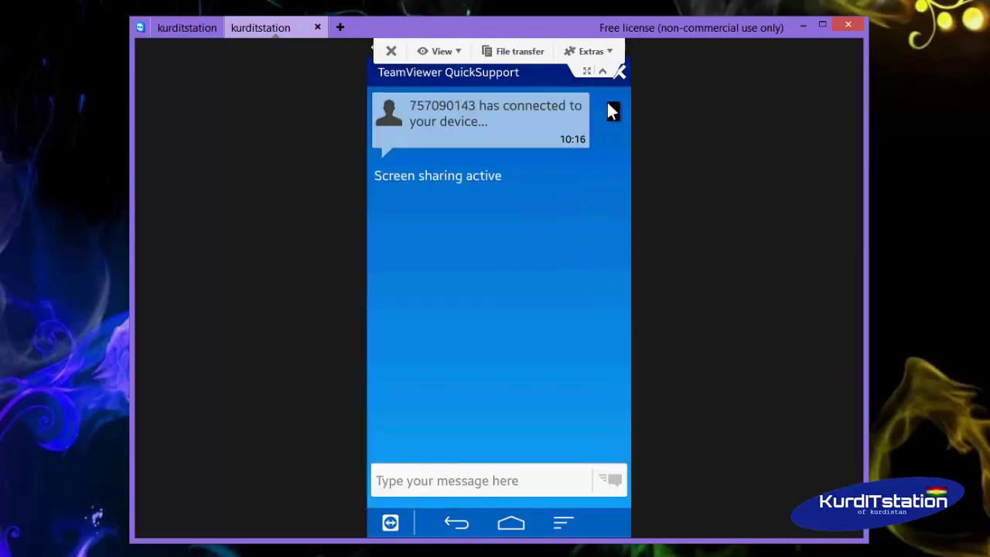
click(603, 73)
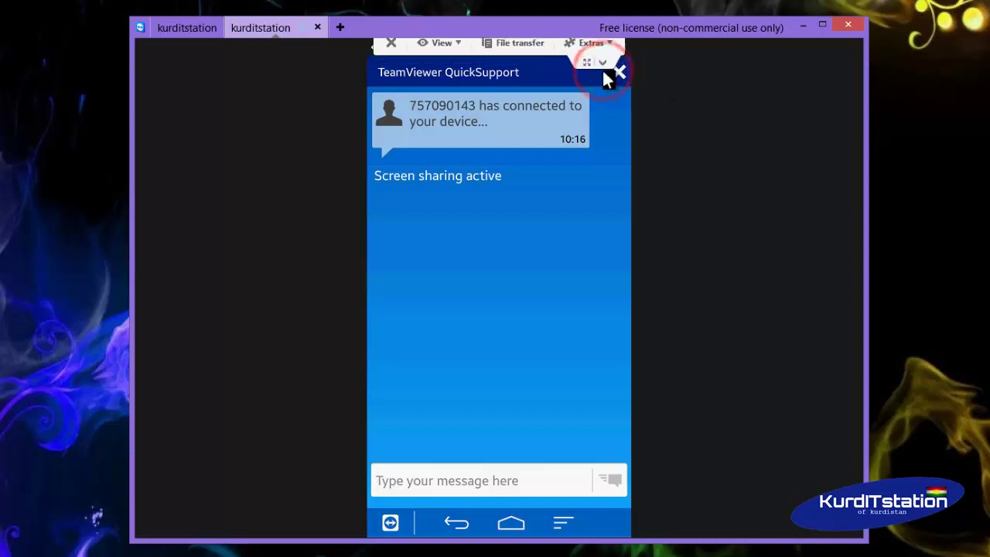